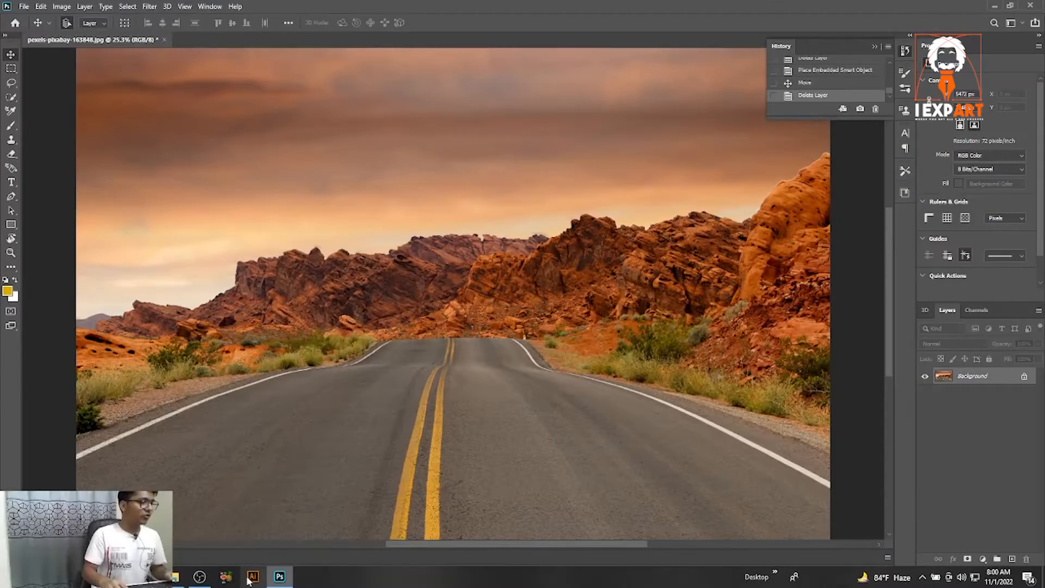
Place the downloaded running woman PNG image into the road photo document.
{"action": "scroll", "coordinate": [472, 318], "scroll_direction": "down", "scroll_amount": 2}
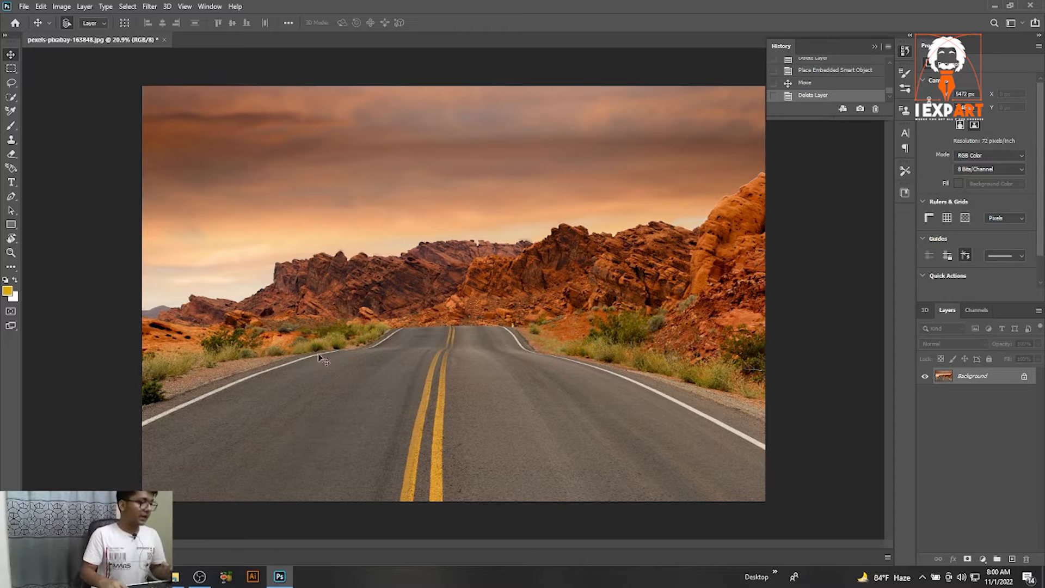
{"action": "left_click", "coordinate": [147, 578]}
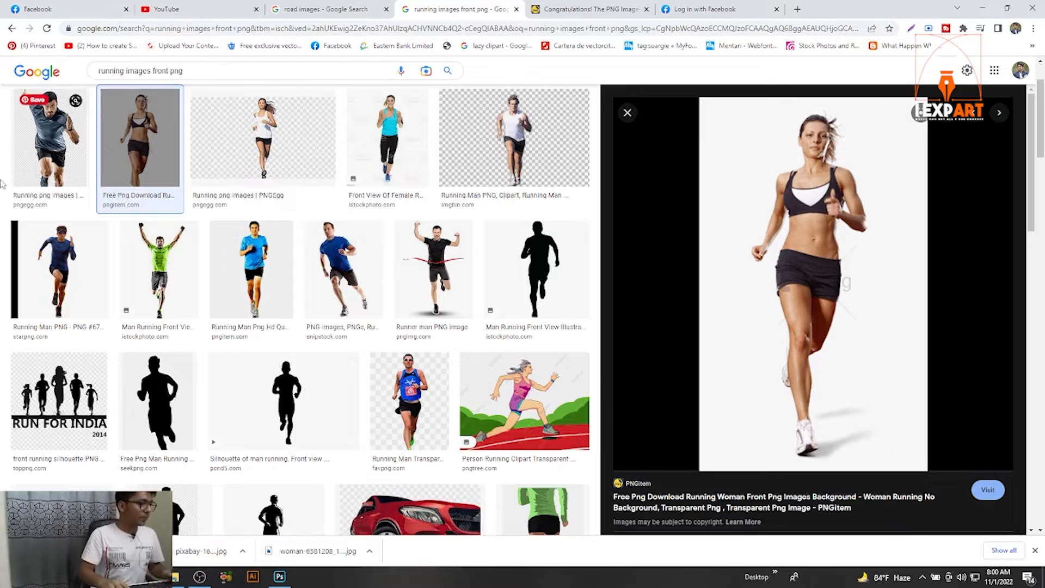
{"action": "left_click", "coordinate": [116, 551]}
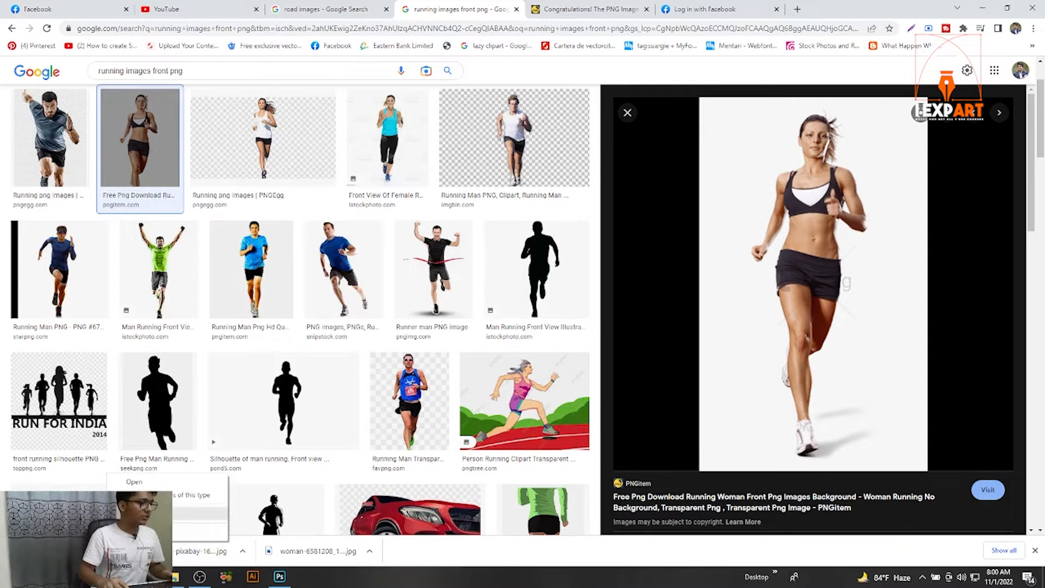
{"action": "left_click", "coordinate": [163, 514]}
{"action": "left_click_drag", "start_coordinate": [384, 163], "coordinate": [479, 376]}
Scale up the placed runner and position her on the centre of the road, then commit the transform.
{"action": "left_click_drag", "start_coordinate": [479, 275], "coordinate": [492, 238]}
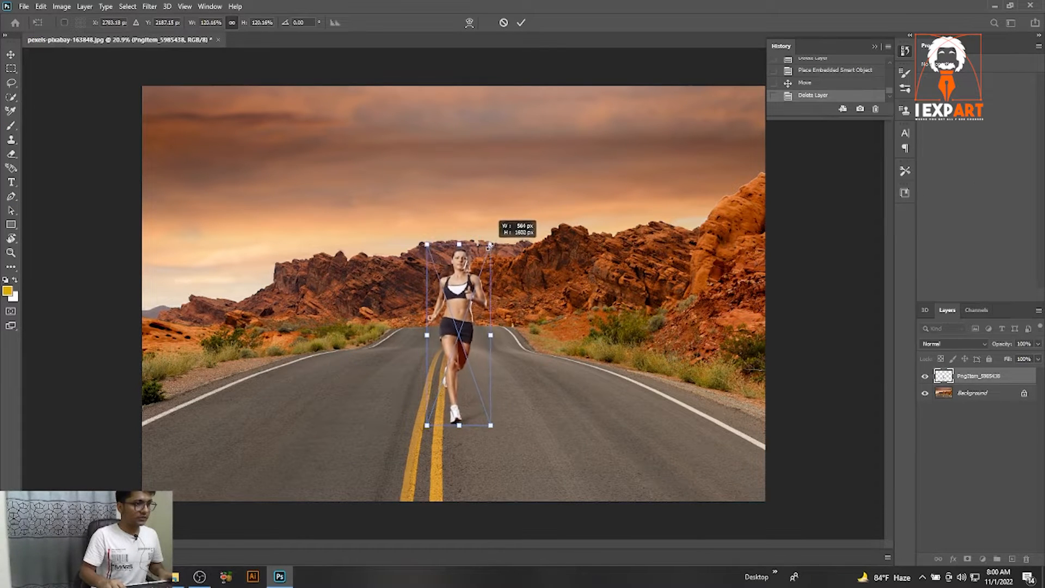
{"action": "left_click_drag", "start_coordinate": [452, 303], "coordinate": [437, 325]}
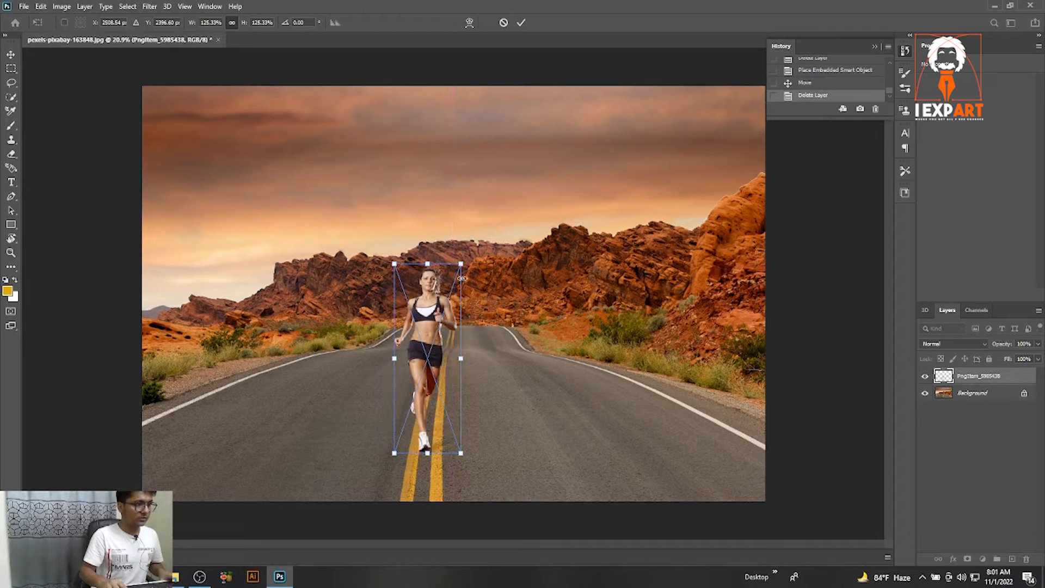
{"action": "left_click_drag", "start_coordinate": [460, 263], "coordinate": [464, 252]}
{"action": "left_click_drag", "start_coordinate": [442, 294], "coordinate": [450, 297]}
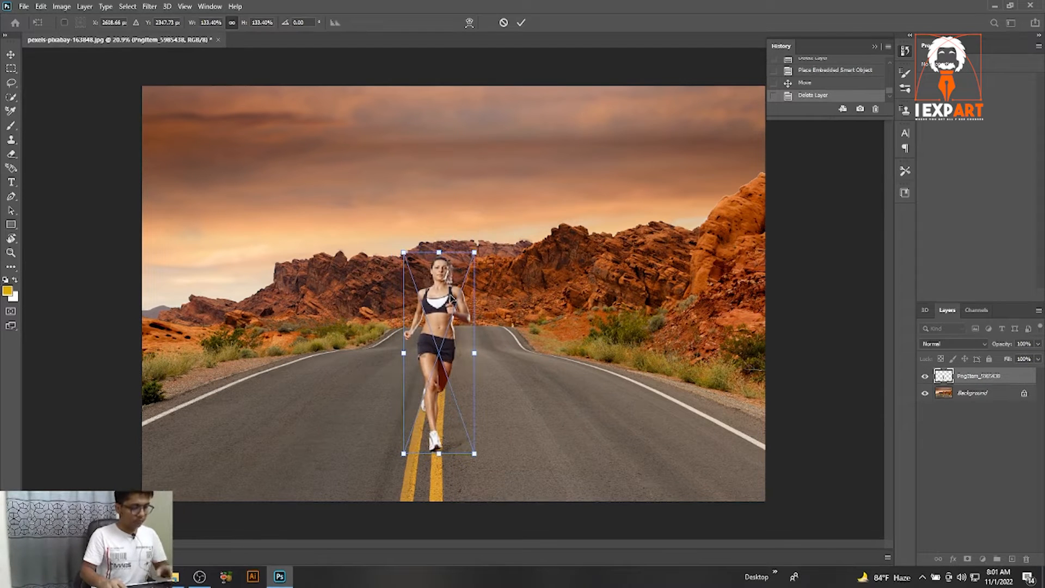
{"action": "key", "text": "Return"}
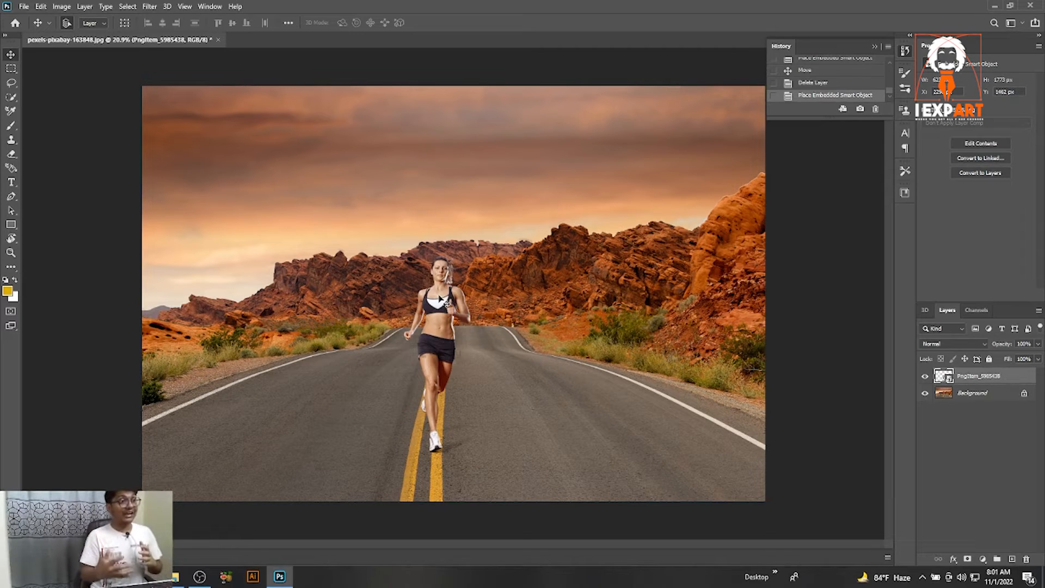
Nudge the runner slightly to the left on the road.
{"action": "key", "text": "ctrl+t"}
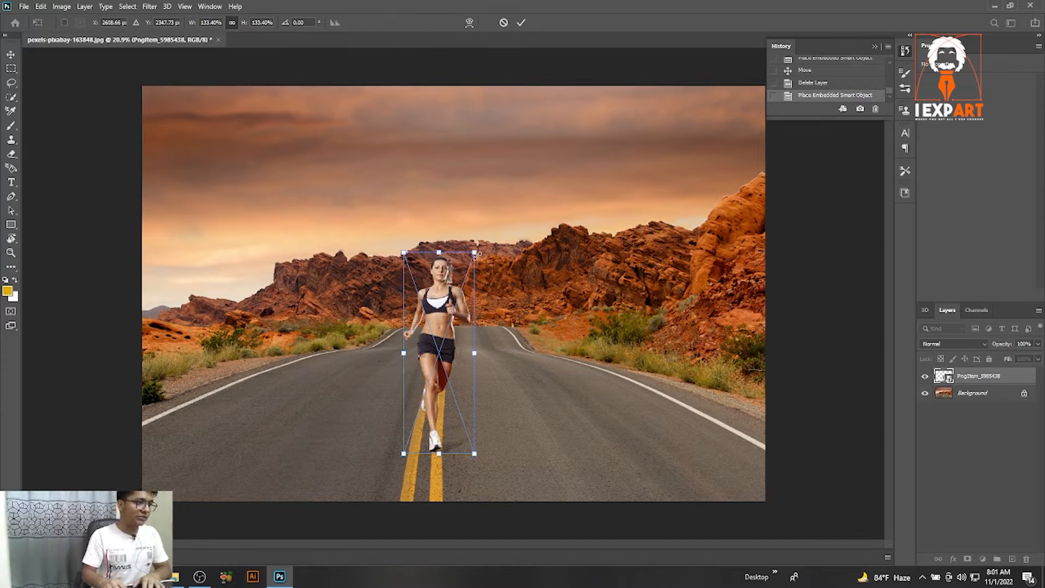
{"action": "key", "text": "Return"}
{"action": "left_click_drag", "start_coordinate": [459, 300], "coordinate": [438, 303]}
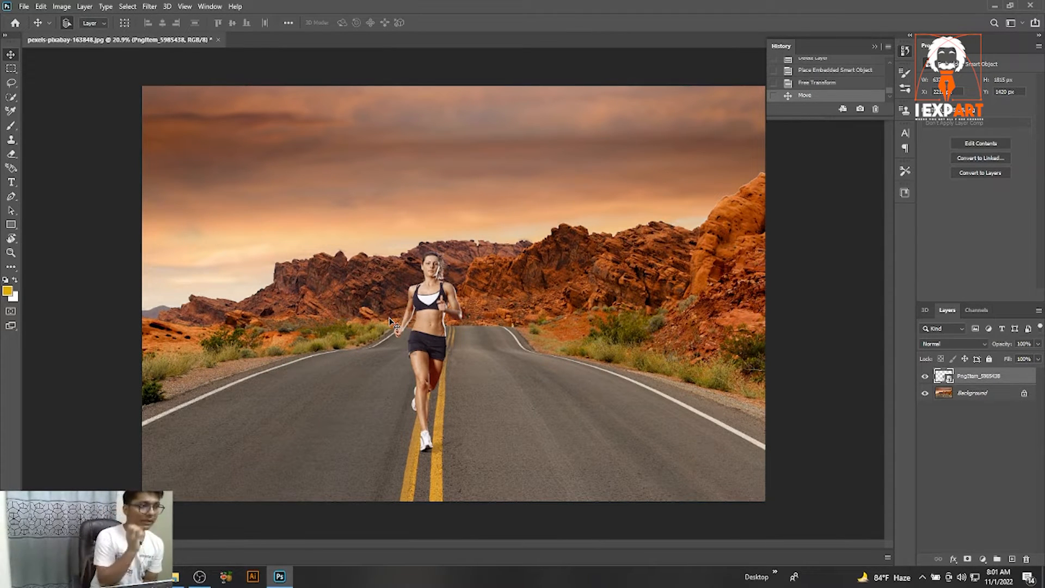
Toggle the visibility of the runner and background layers to compare them.
{"action": "left_click", "coordinate": [926, 377]}
{"action": "left_click", "coordinate": [925, 393]}
{"action": "left_click", "coordinate": [926, 392]}
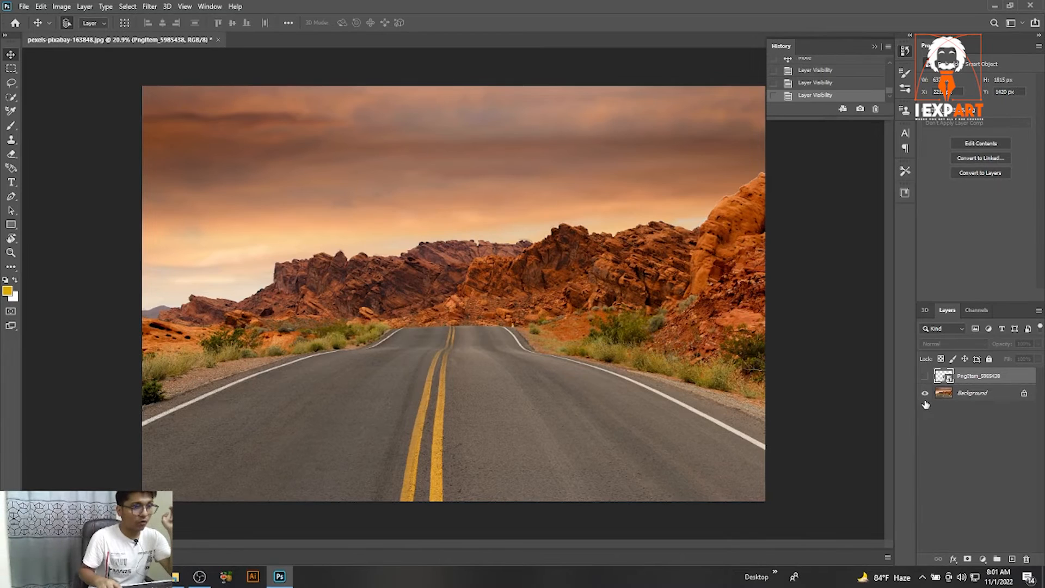
{"action": "left_click", "coordinate": [925, 376]}
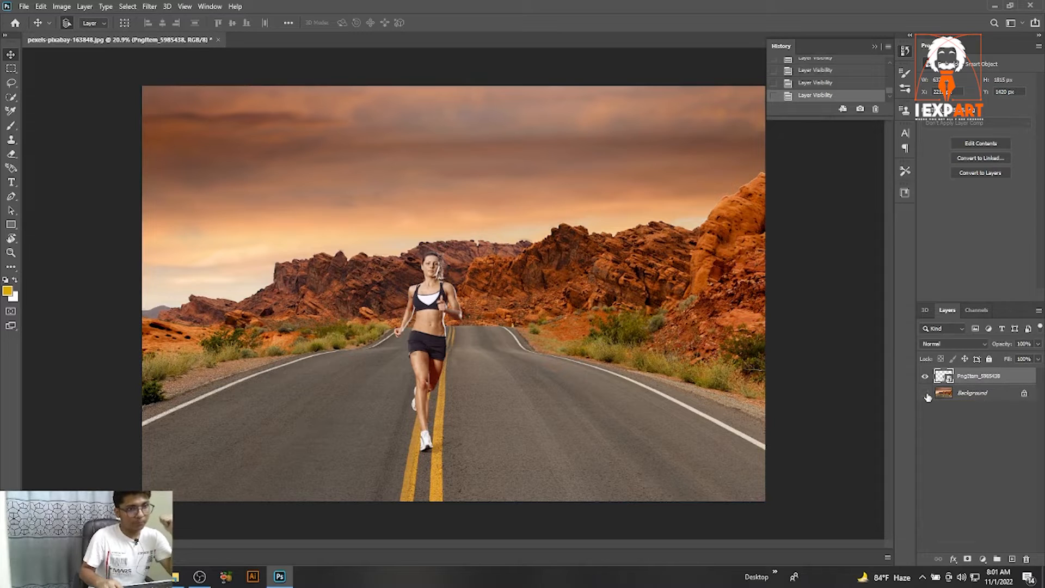
{"action": "left_click", "coordinate": [927, 394]}
{"action": "left_click", "coordinate": [926, 394]}
{"action": "left_click", "coordinate": [926, 394]}
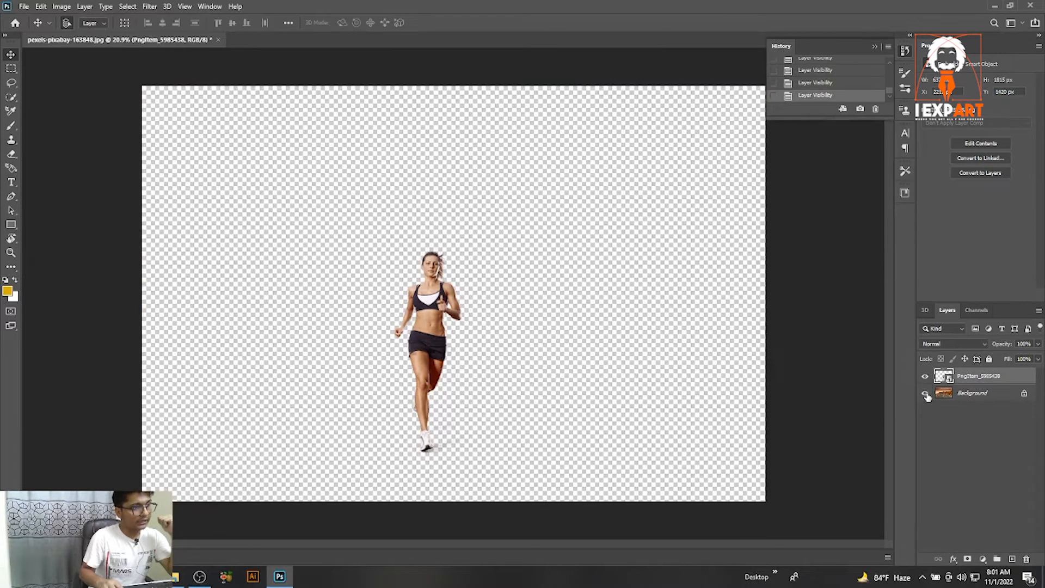
{"action": "left_click", "coordinate": [926, 394]}
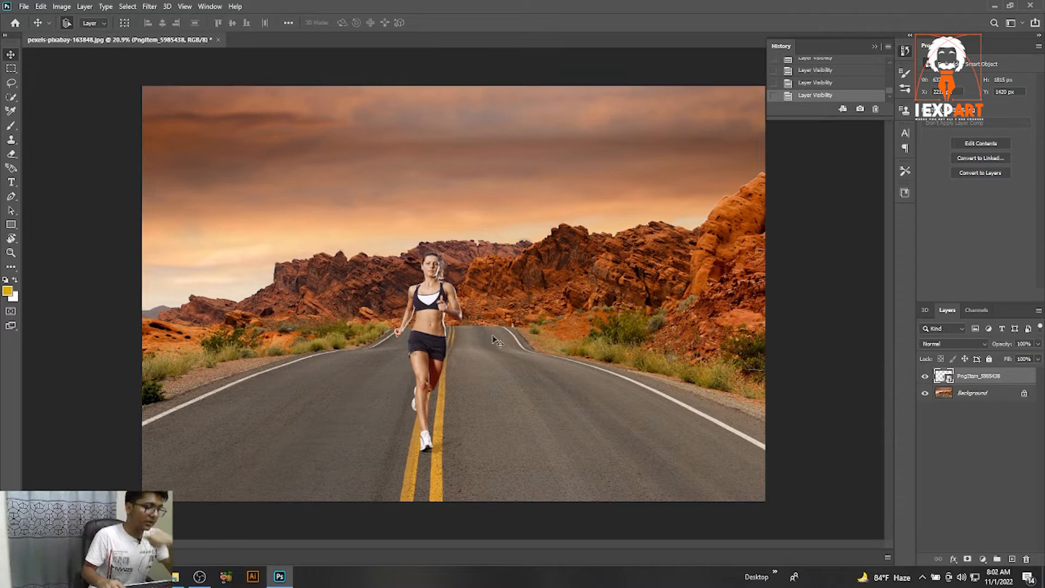
Shift the runner slightly left and create a new 3D extrusion from her layer.
{"action": "mouse_move", "coordinate": [435, 349]}
{"action": "left_mouse_down"}
{"action": "mouse_move", "coordinate": [444, 349]}
{"action": "mouse_move", "coordinate": [431, 350]}
{"action": "left_mouse_up"}
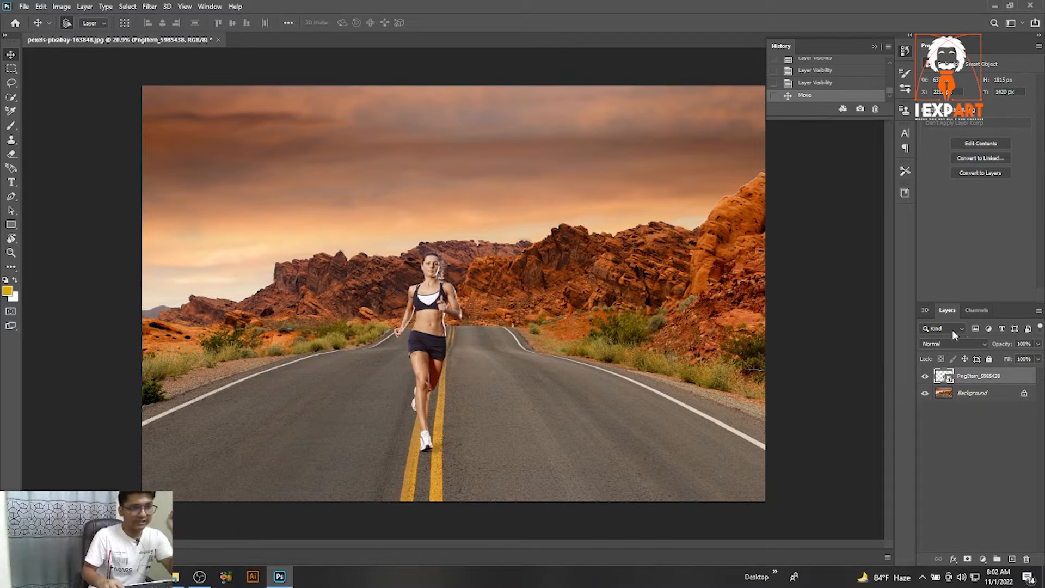
{"action": "right_click", "coordinate": [984, 382]}
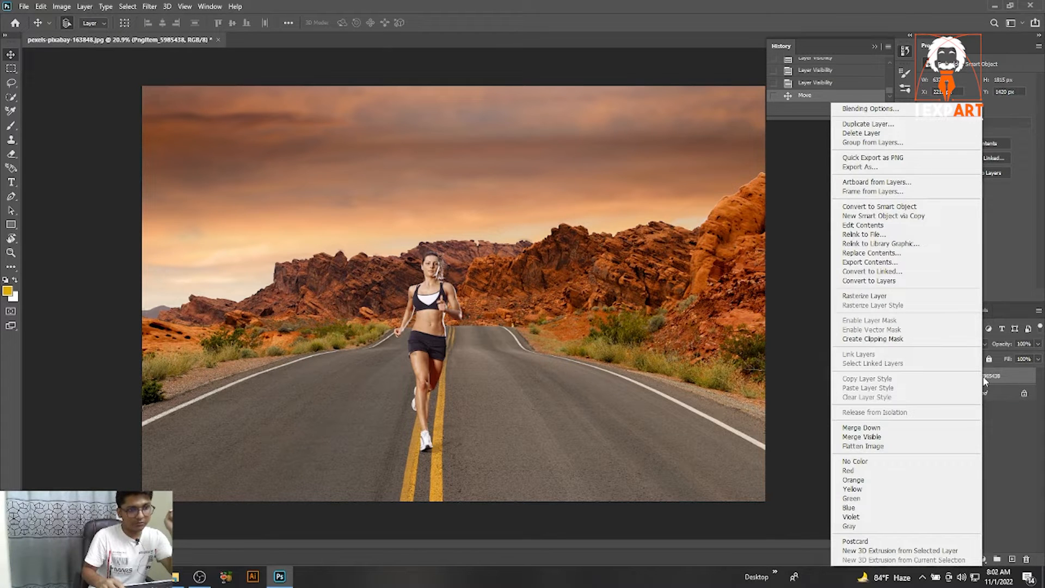
{"action": "left_click", "coordinate": [919, 551]}
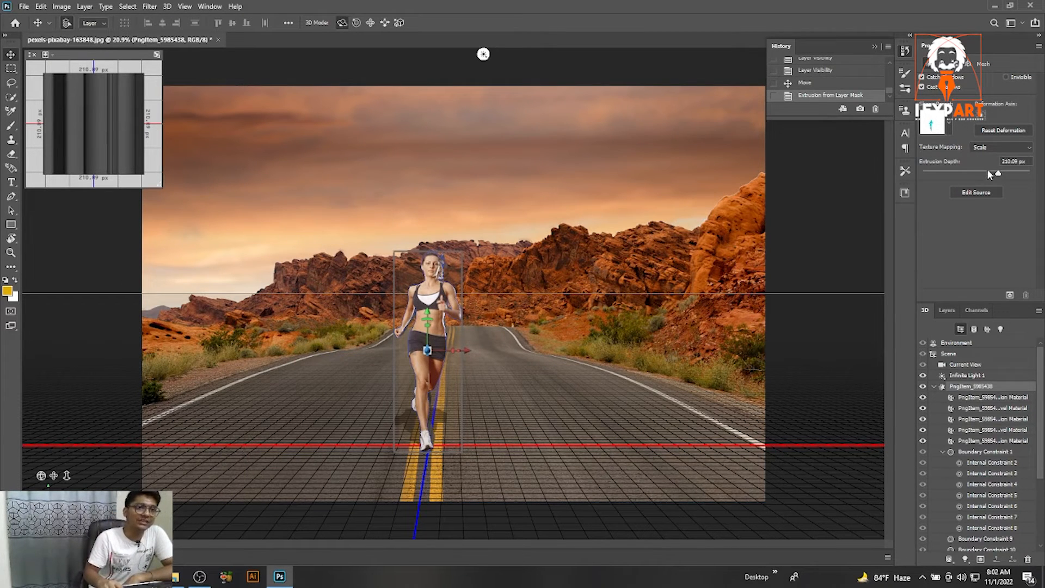
Set the runner's extrusion depth to about 11 px.
{"action": "left_click_drag", "start_coordinate": [1000, 177], "coordinate": [937, 175]}
{"action": "key", "text": "ctrl+z"}
{"action": "key", "text": "ctrl+z"}
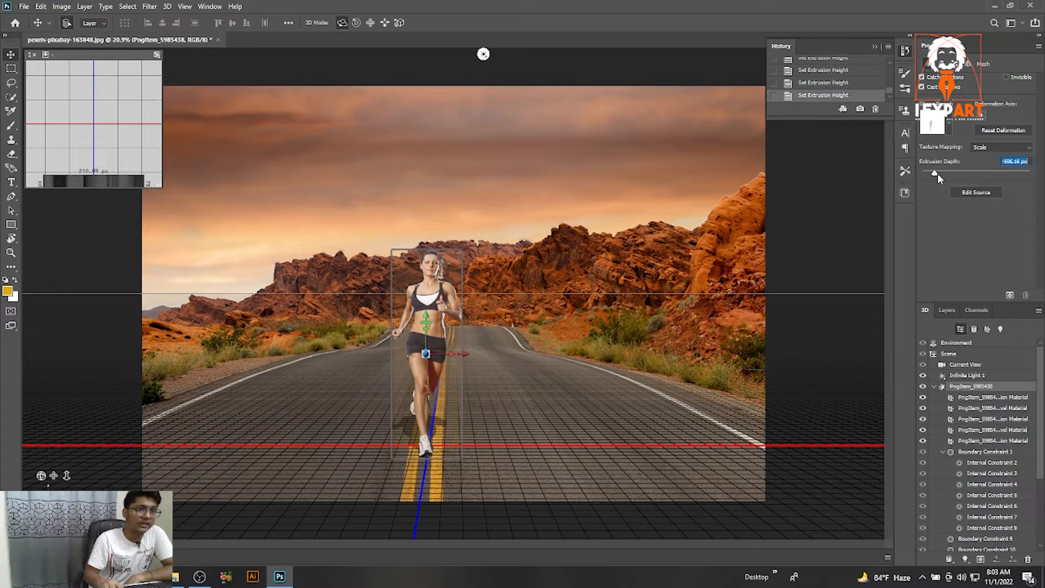
{"action": "key", "text": "ctrl+z"}
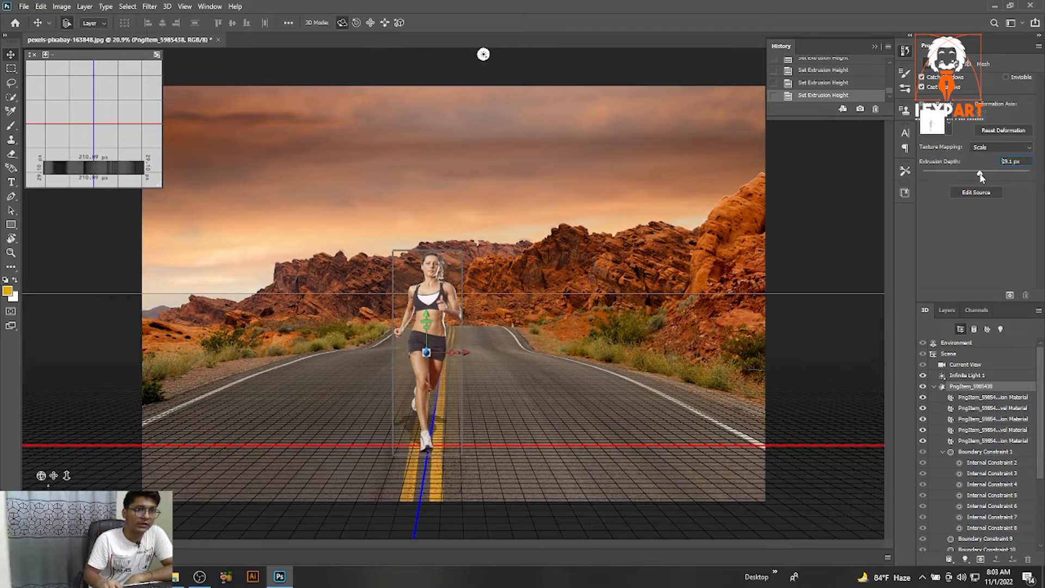
{"action": "left_click_drag", "start_coordinate": [982, 178], "coordinate": [978, 178]}
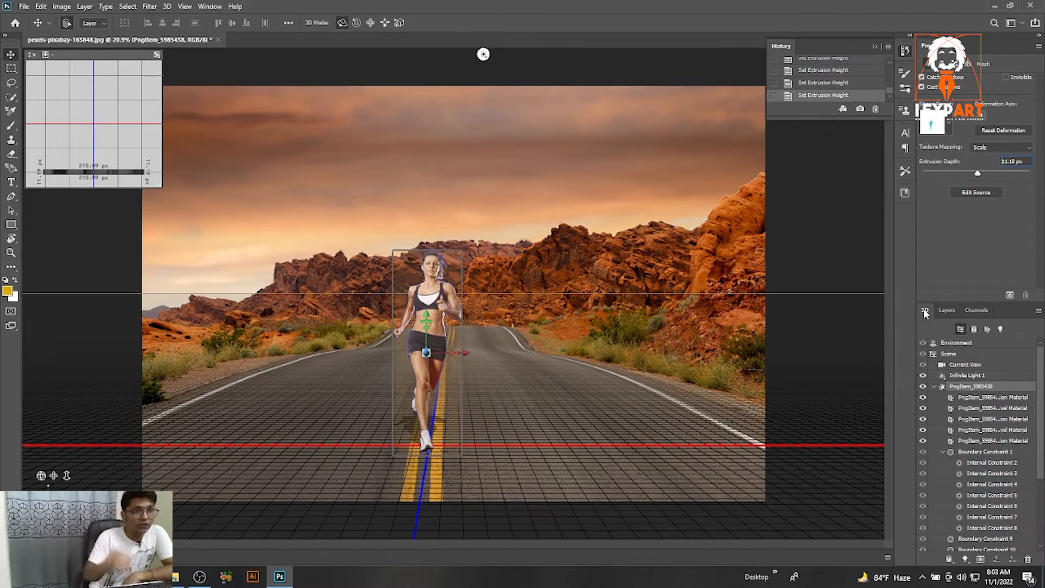
Select the infinite light and reposition it to cast the runner's shadow onto the road.
{"action": "left_click", "coordinate": [962, 376]}
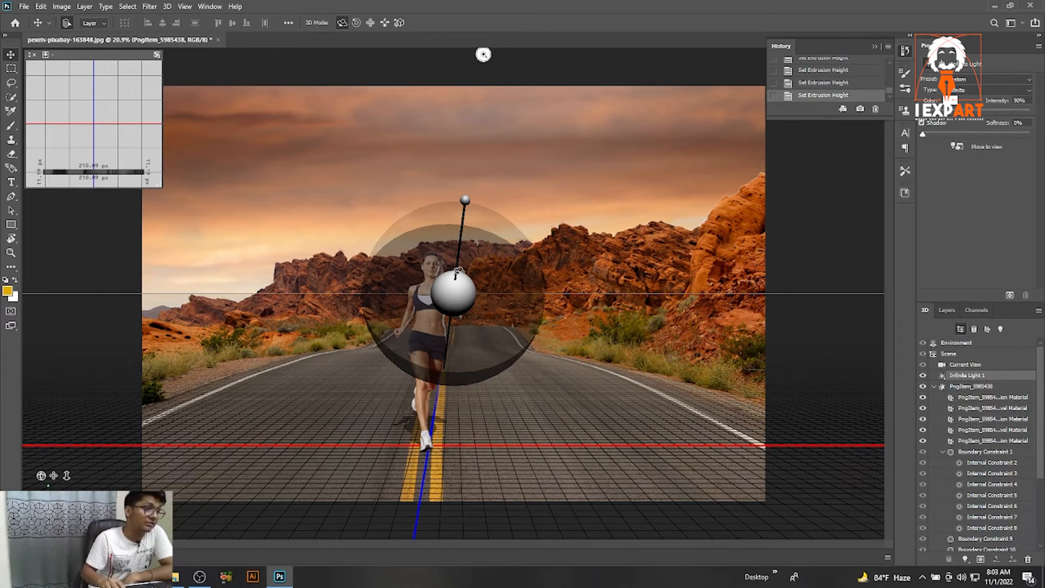
{"action": "mouse_move", "coordinate": [465, 199]}
{"action": "left_mouse_down"}
{"action": "mouse_move", "coordinate": [456, 200]}
{"action": "mouse_move", "coordinate": [481, 223]}
{"action": "mouse_move", "coordinate": [482, 248]}
{"action": "mouse_move", "coordinate": [494, 259]}
{"action": "mouse_move", "coordinate": [476, 252]}
{"action": "mouse_move", "coordinate": [476, 263]}
{"action": "left_mouse_up"}
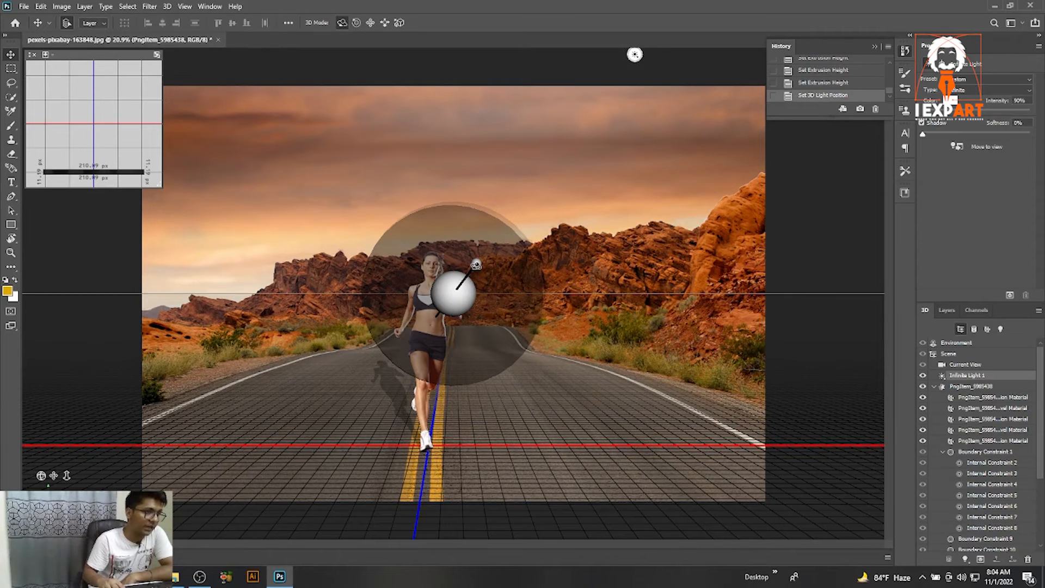
{"action": "left_click_drag", "start_coordinate": [477, 264], "coordinate": [475, 269]}
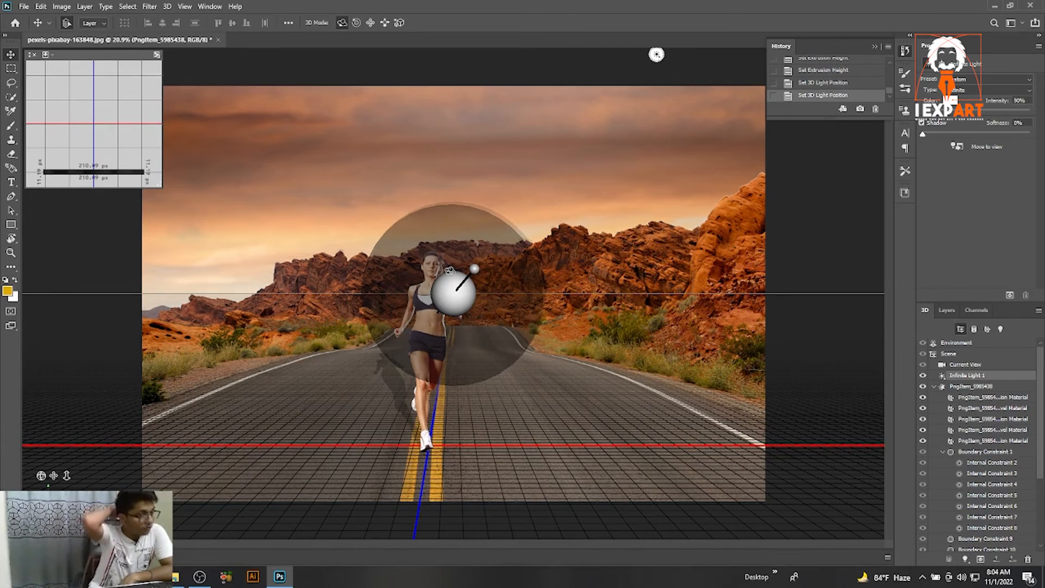
Rasterize the runner's 3D layer.
{"action": "left_click", "coordinate": [949, 310]}
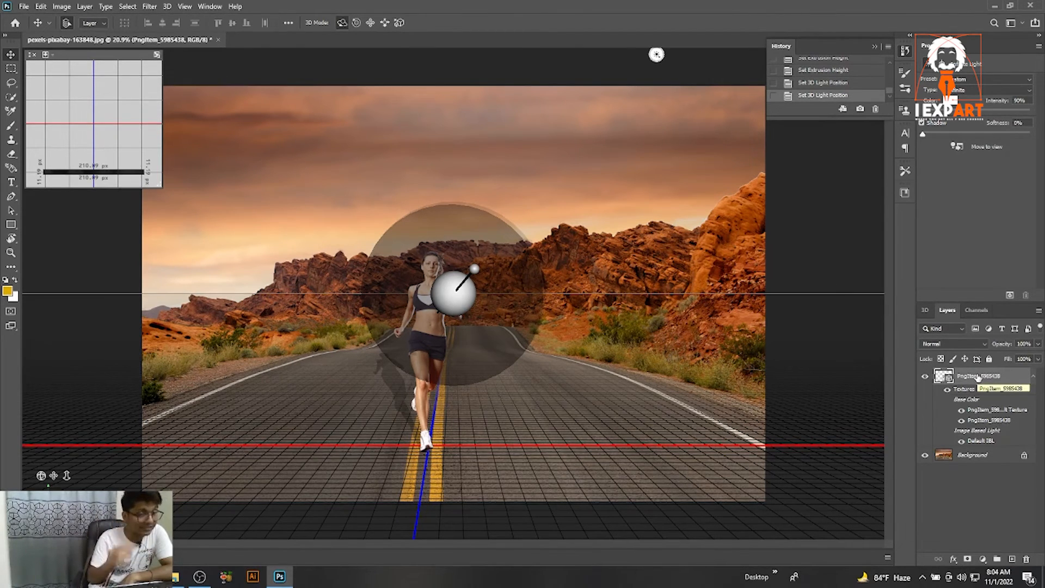
{"action": "right_click", "coordinate": [964, 389]}
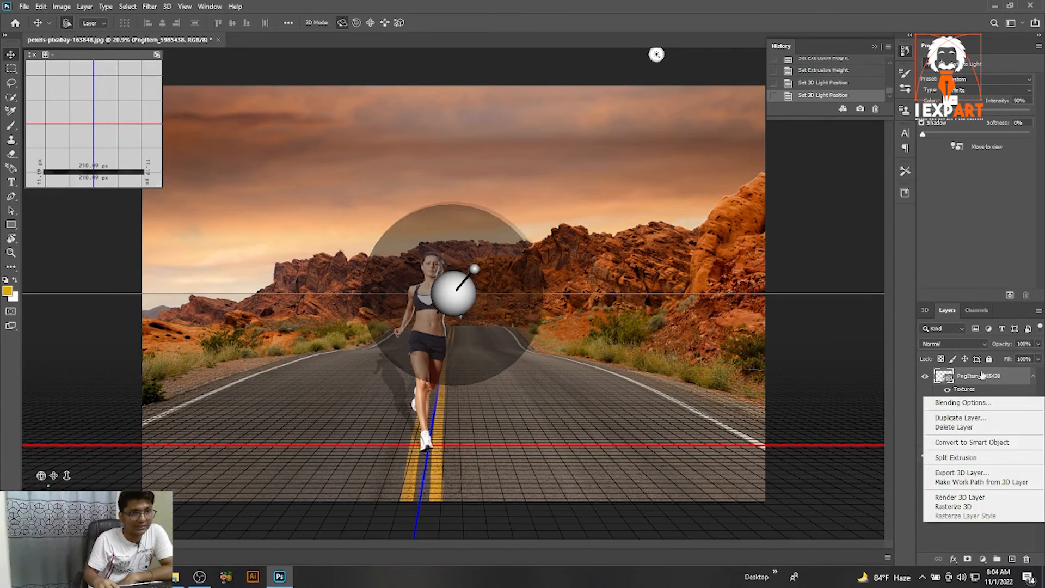
{"action": "right_click", "coordinate": [982, 375]}
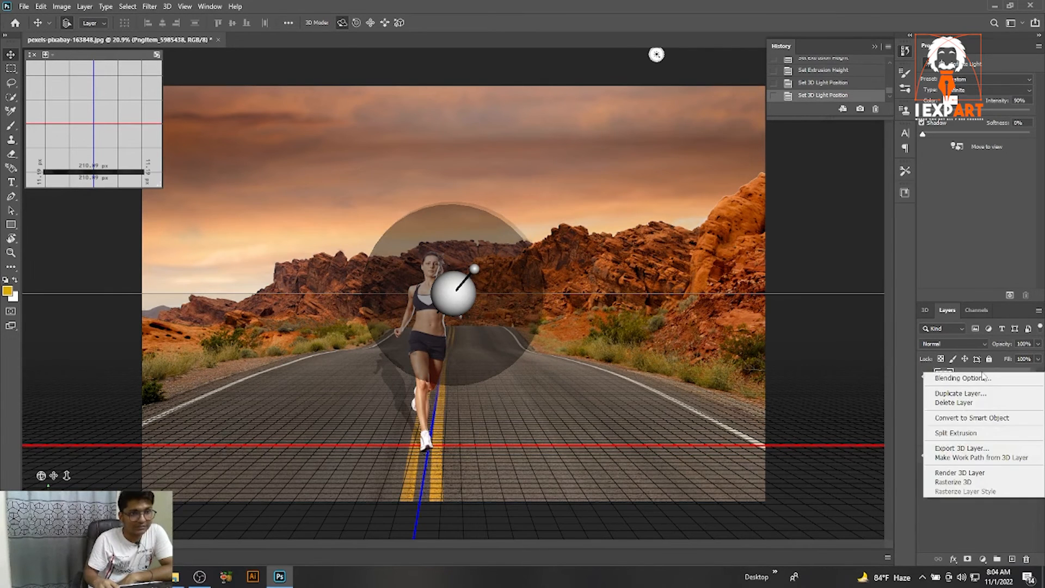
{"action": "left_click", "coordinate": [965, 483]}
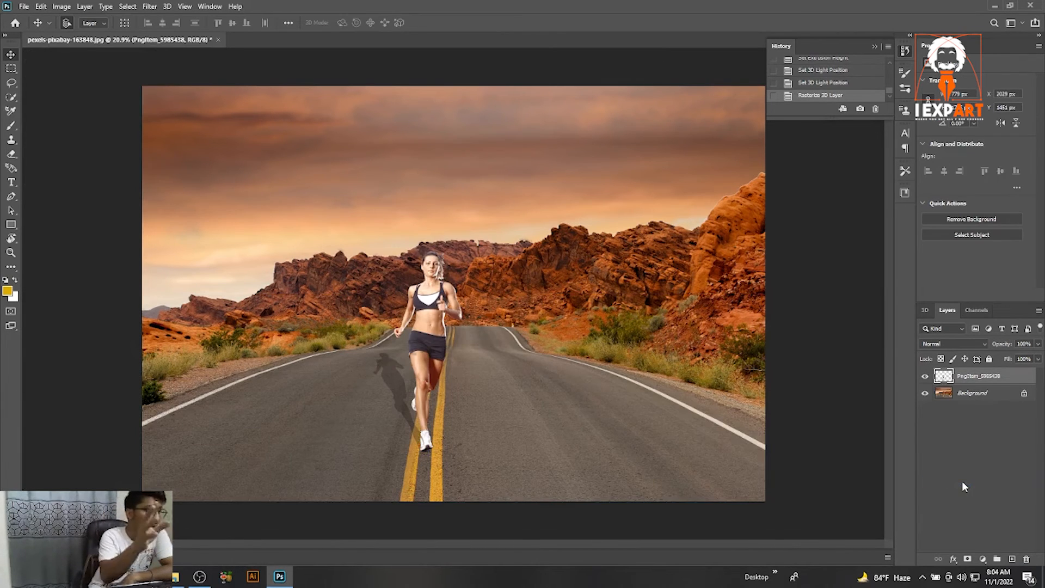